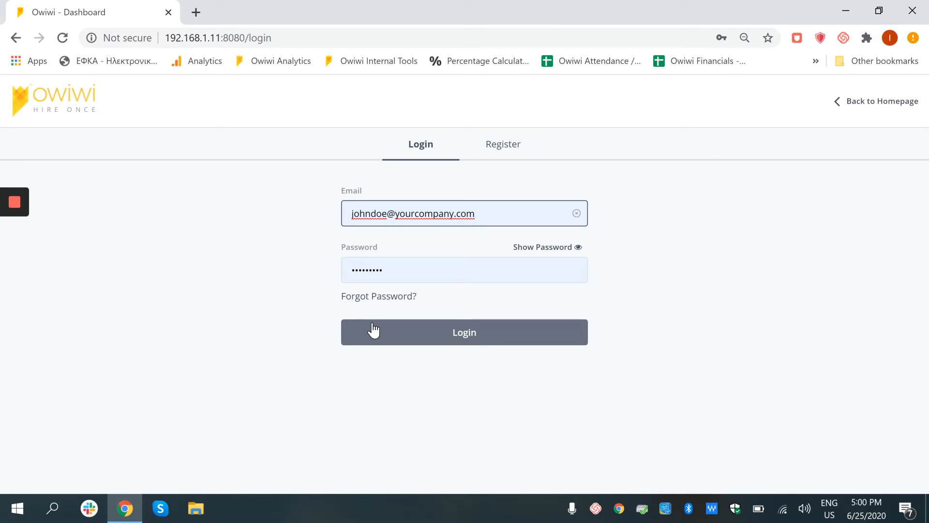
# Log in with the credentials already filled in and look over the Talent Pool overview
pyautogui.click(373, 330)
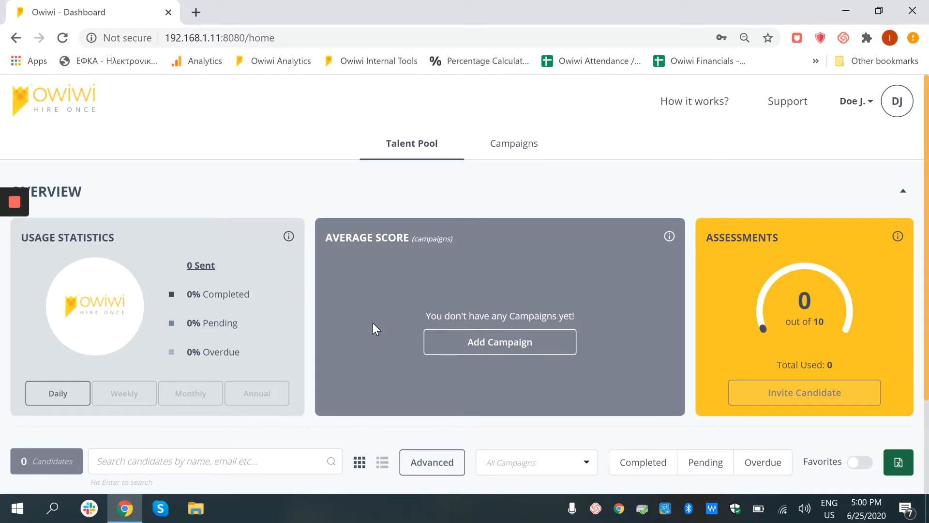
pyautogui.scroll(-3, 362, 300)
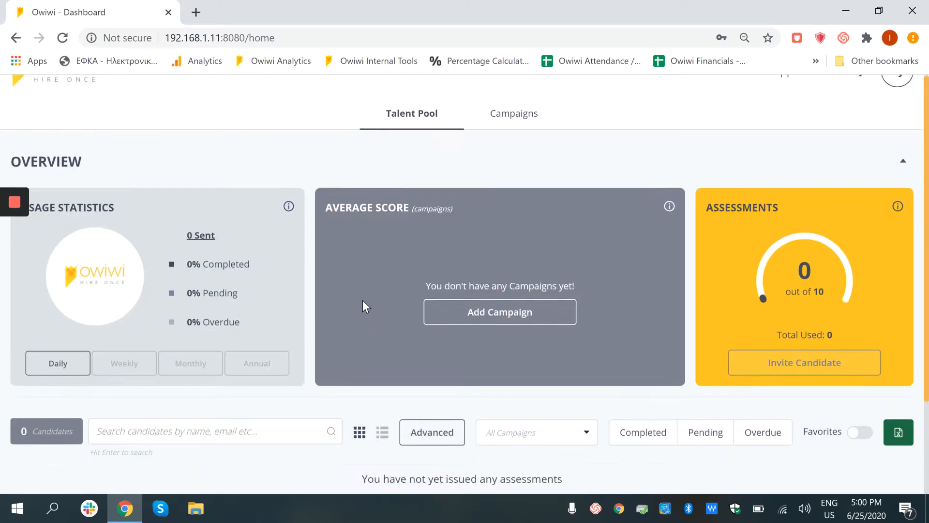
pyautogui.scroll(3, 376, 294)
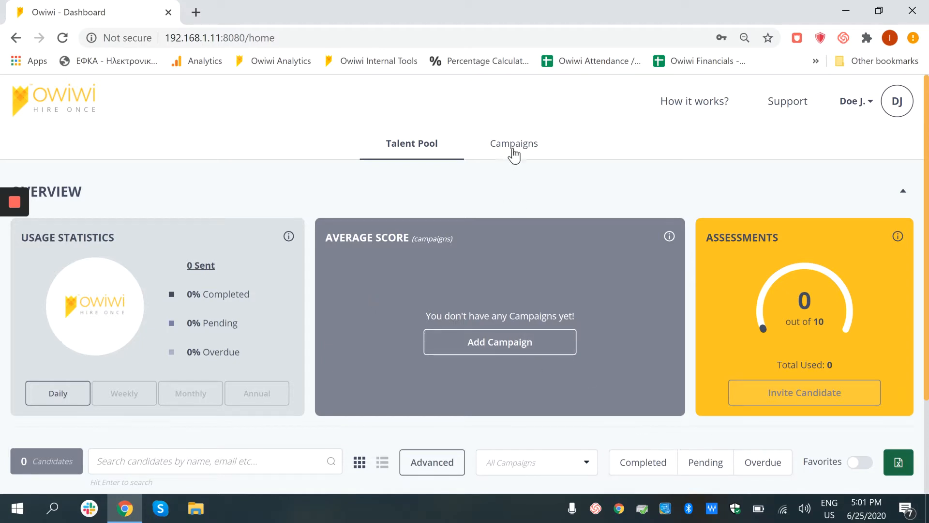
# Start a new campaign and title it Social Media Manager
pyautogui.click(486, 344)
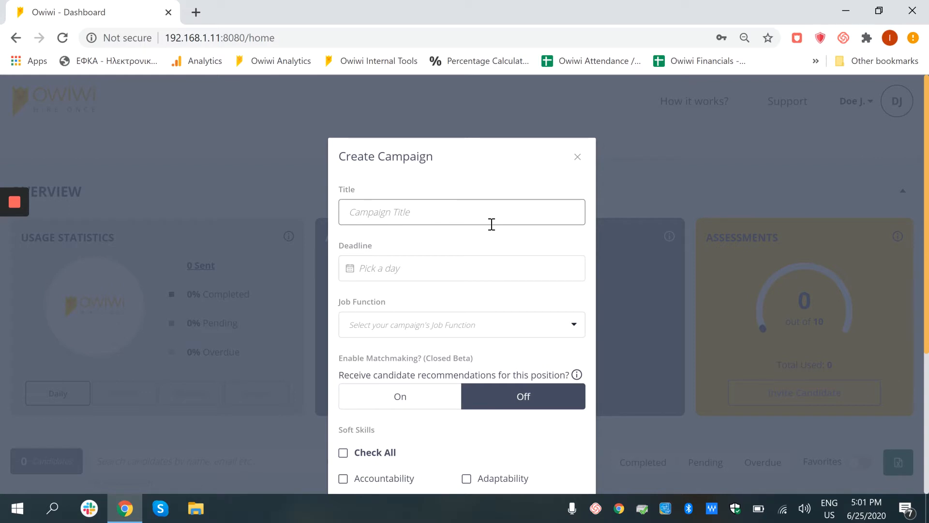
pyautogui.click(491, 224)
pyautogui.write('Social Media Manager')
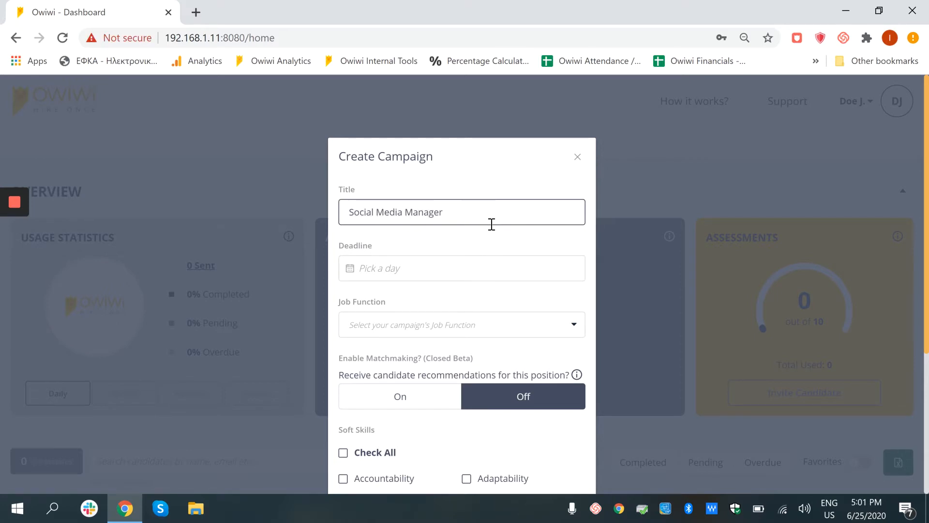
# Set the campaign's deadline to 30/06/2020 and its job function to Marketing
pyautogui.click(456, 267)
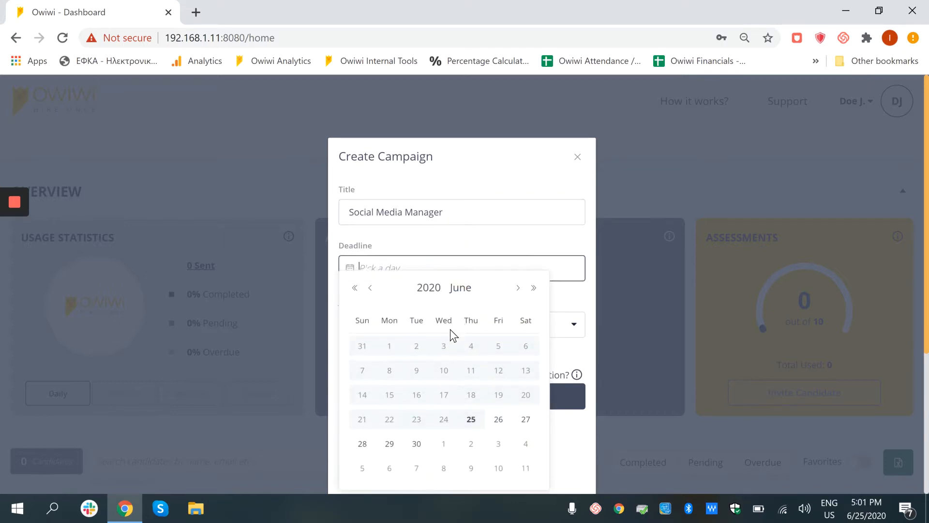
pyautogui.click(417, 447)
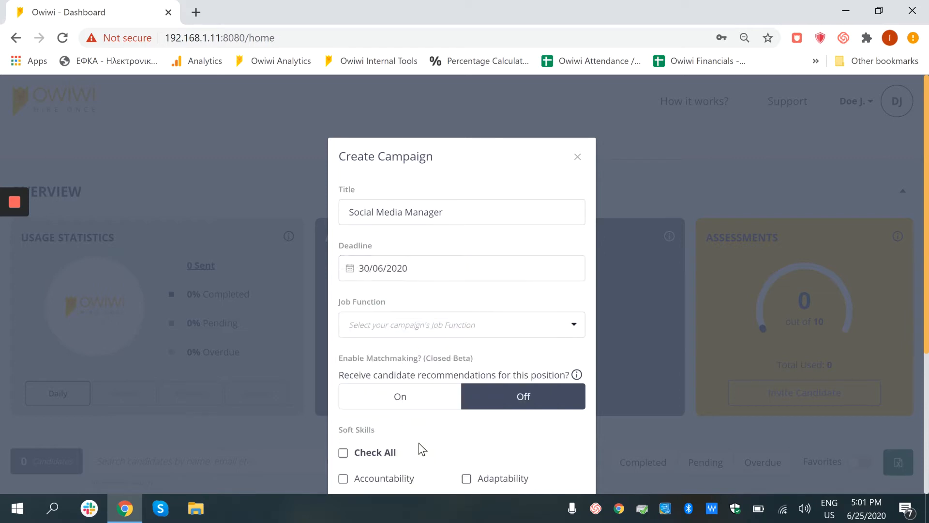
pyautogui.click(399, 332)
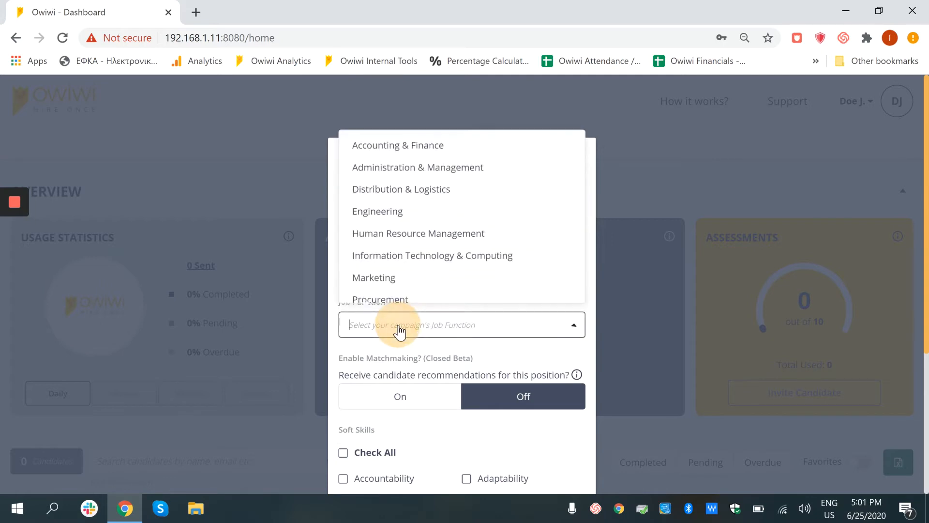
pyautogui.click(395, 280)
# Choose Accountability, Decision Making and Learning Agility as the soft skills, leave matchmaking off, and create the campaign
pyautogui.scroll(-3, 410, 298)
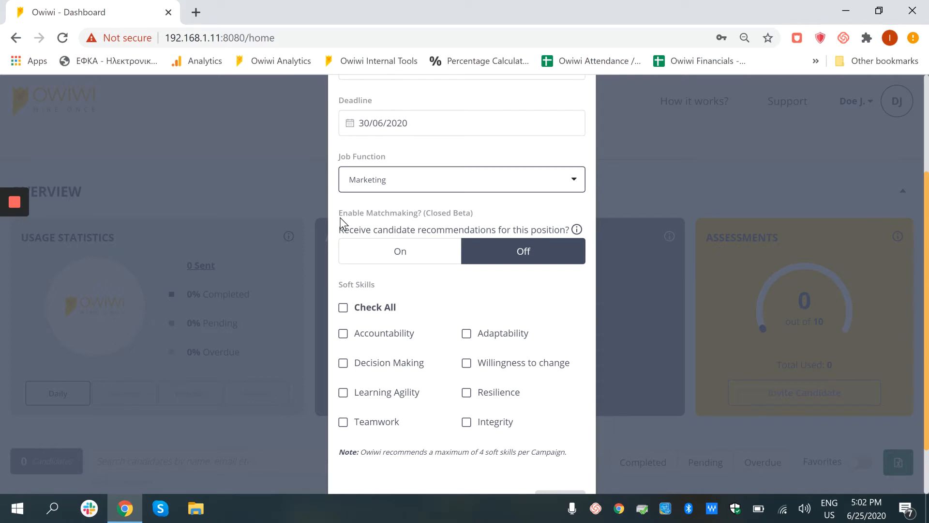
pyautogui.scroll(-1, 403, 252)
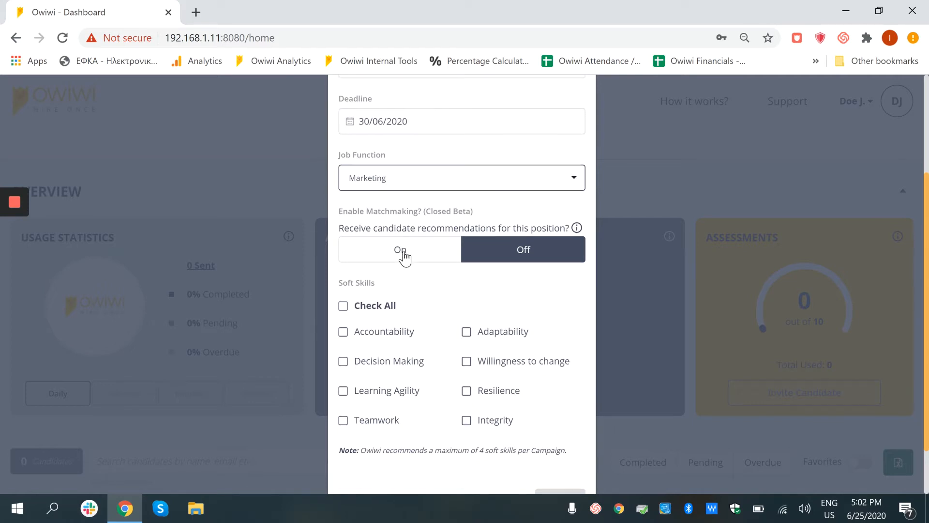
pyautogui.scroll(-2, 403, 251)
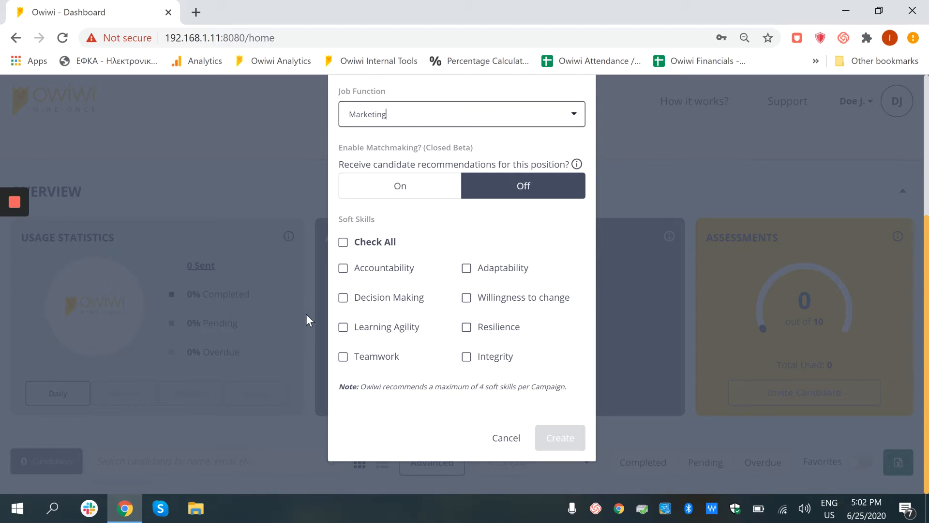
pyautogui.click(343, 243)
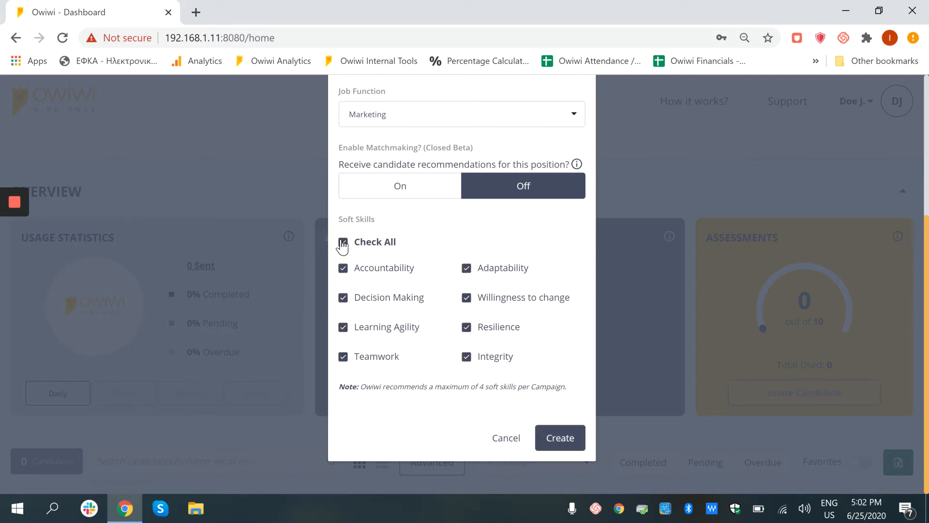
pyautogui.click(343, 243)
pyautogui.click(343, 267)
pyautogui.click(343, 299)
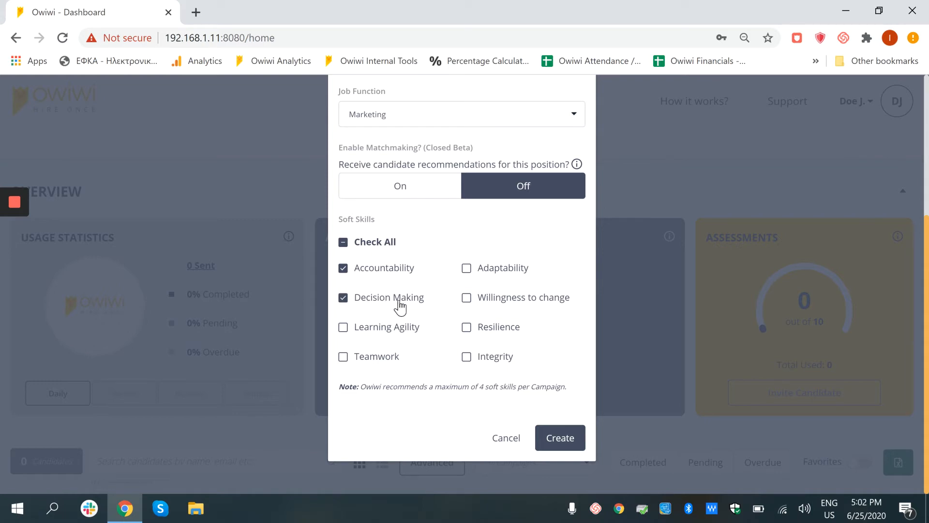
pyautogui.click(343, 327)
pyautogui.click(554, 444)
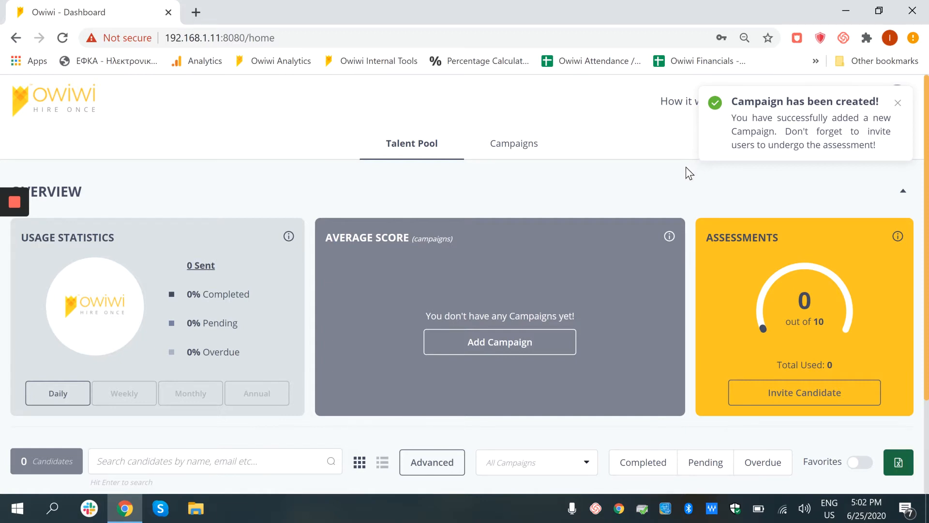
# Start a candidate invitation and assign it to the Social Media Manager campaign
pyautogui.scroll(-3, 690, 173)
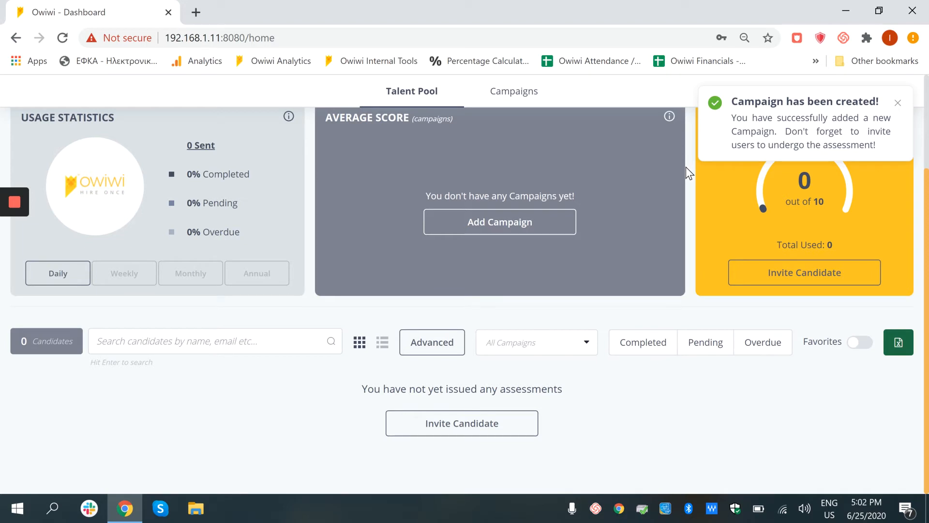
pyautogui.click(759, 279)
pyautogui.click(521, 297)
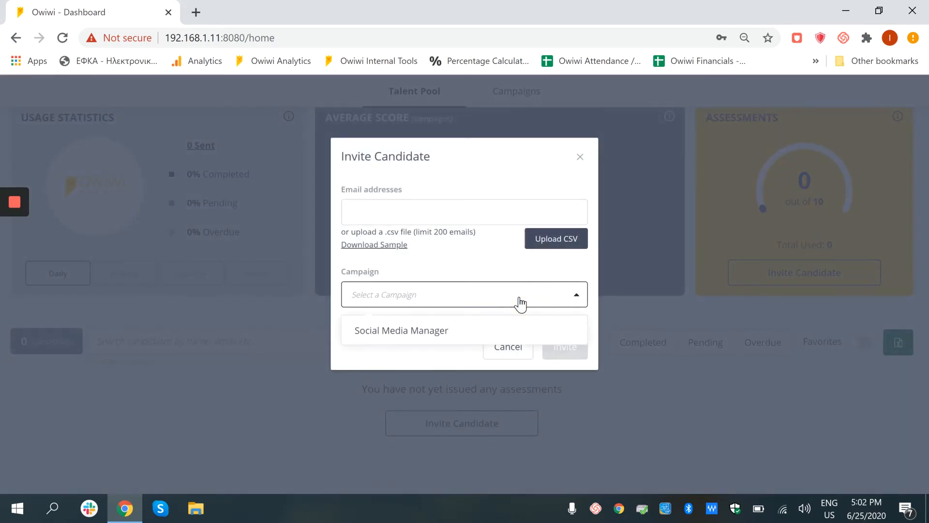
pyautogui.click(486, 331)
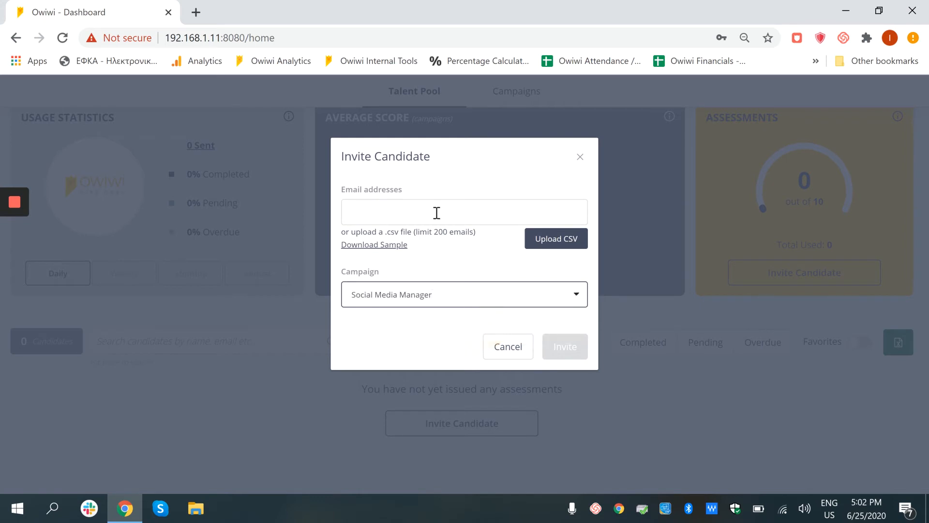
# Enter the two candidates' e-mail addresses separated by a comma and send the invitation
pyautogui.click(435, 214)
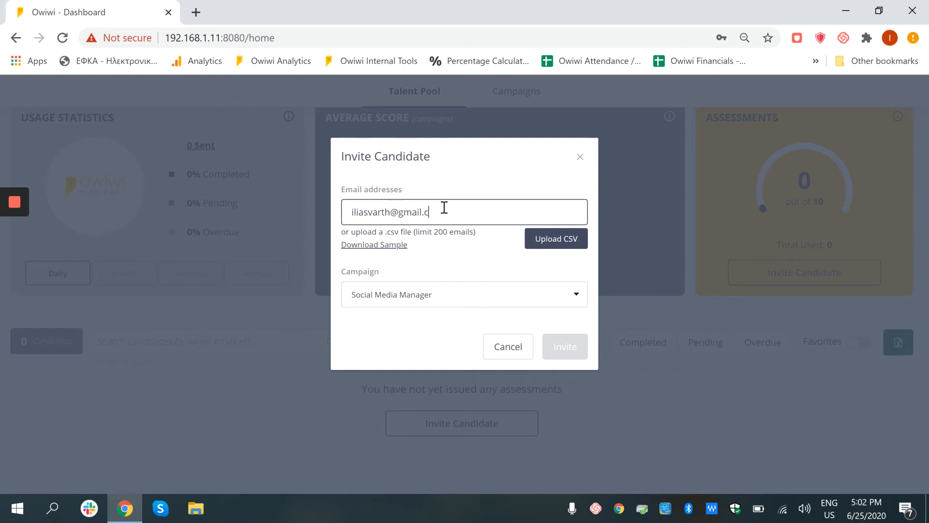
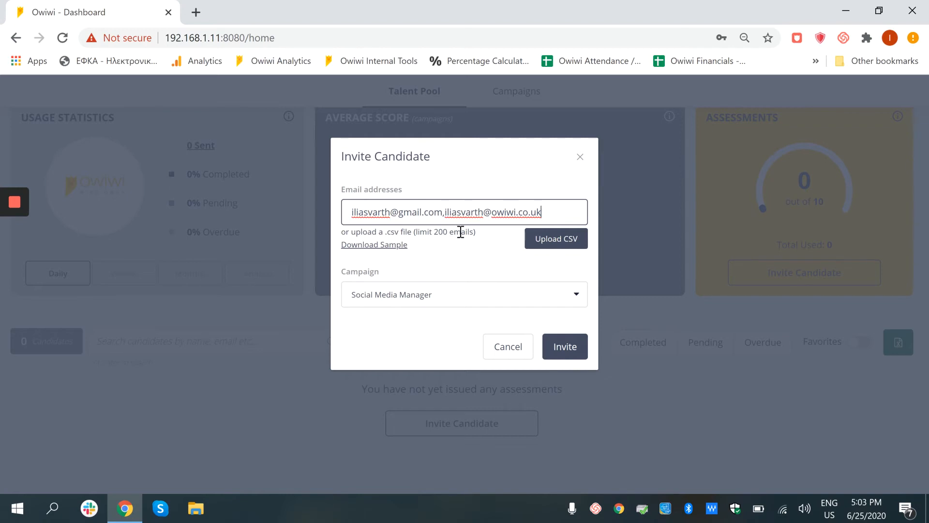
pyautogui.click(578, 351)
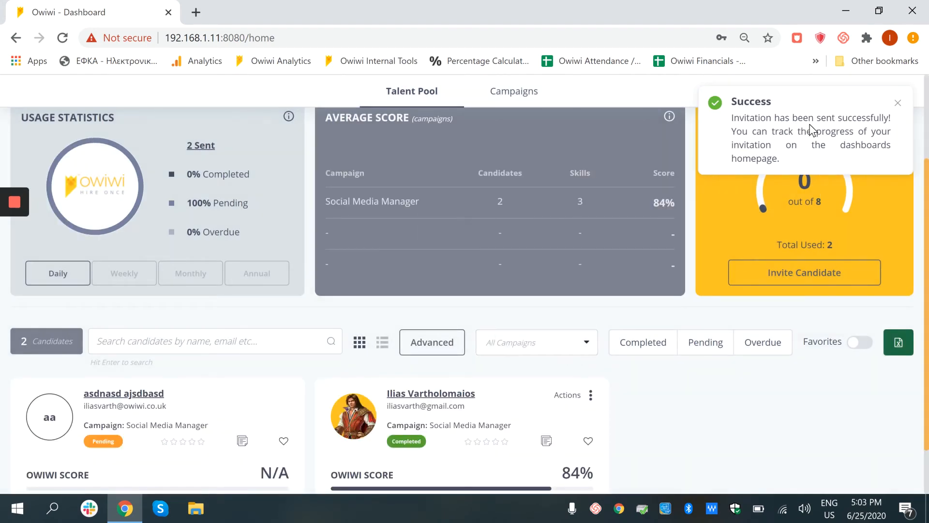
# Review the candidate cards and campaign average score, and open the detailed report of the candidate who completed the assessment
pyautogui.scroll(-1, 712, 236)
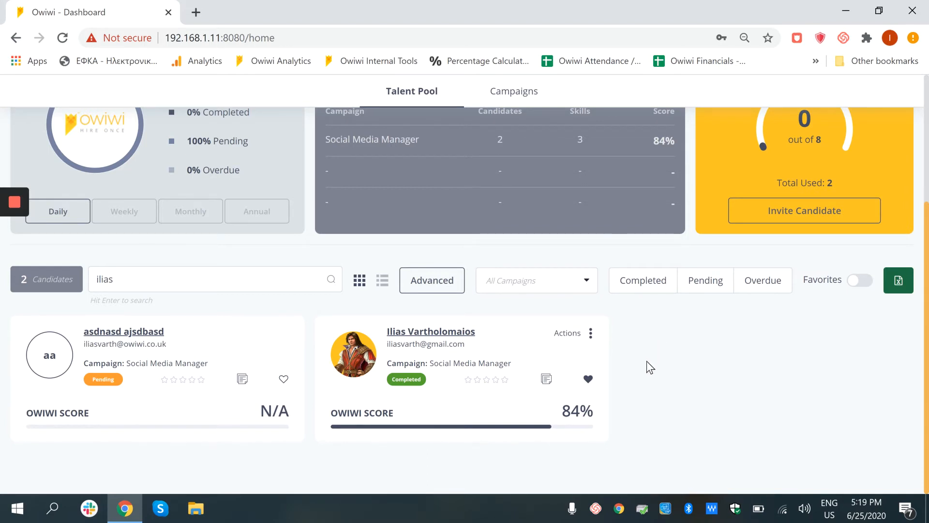
pyautogui.moveTo(421, 409)
pyautogui.scroll(3, 700, 392)
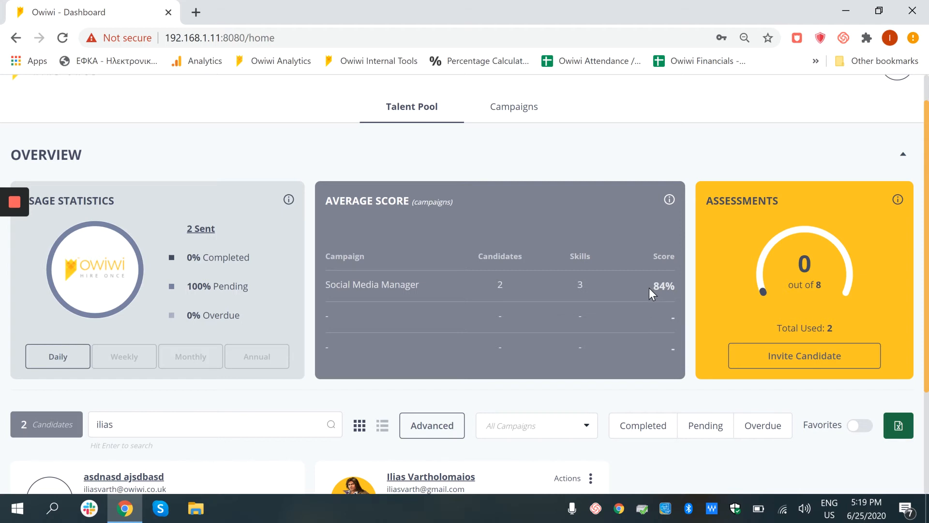
pyautogui.scroll(-3, 649, 288)
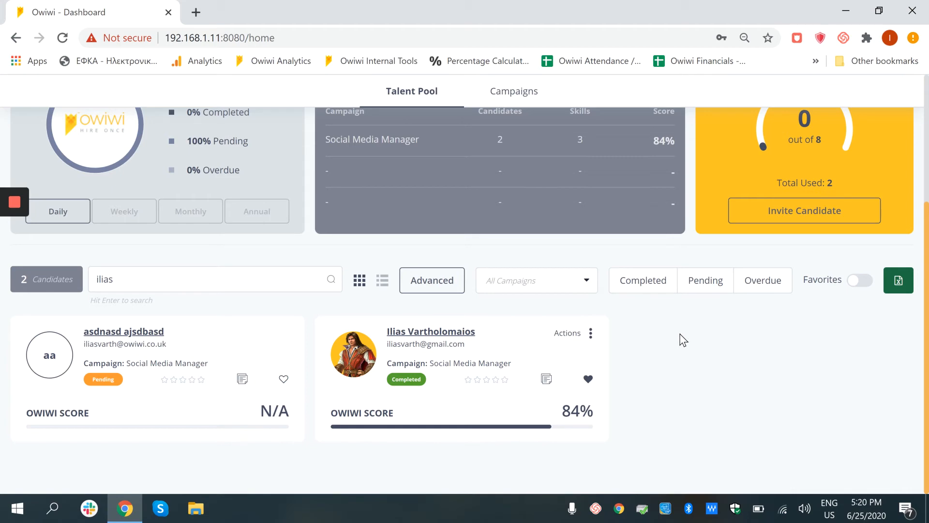
pyautogui.moveTo(428, 437)
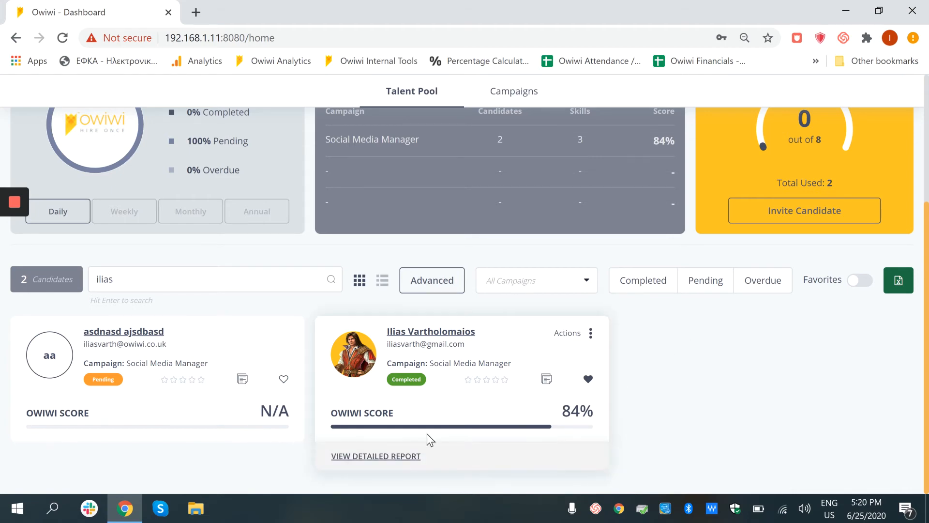
pyautogui.click(391, 455)
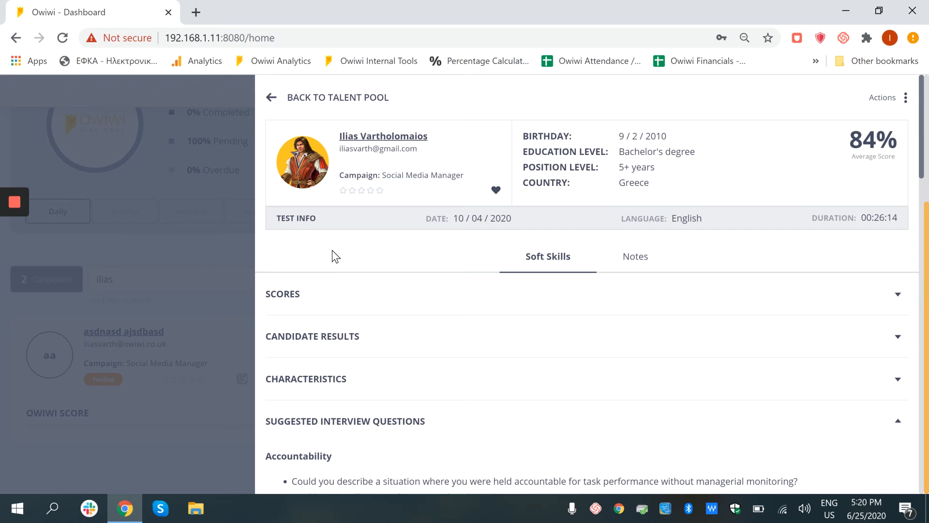
# Expand the report's Scores and Candidate Results sections and examine the soft skill scores, norms and descriptions
pyautogui.click(355, 302)
pyautogui.scroll(-3, 357, 305)
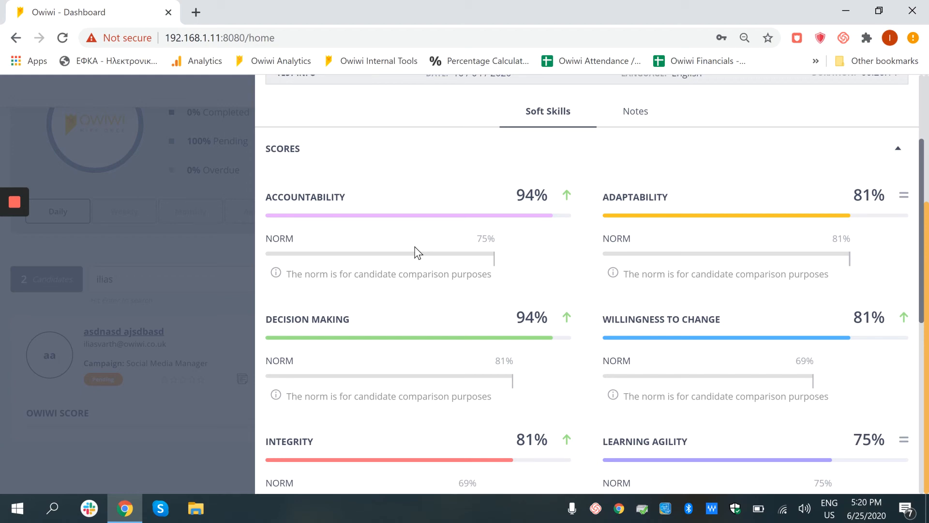
pyautogui.scroll(-8, 416, 250)
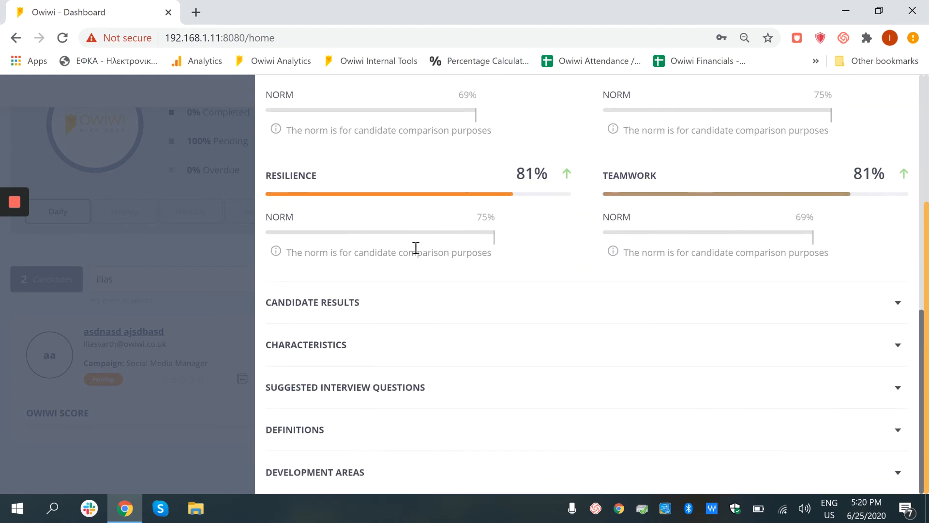
pyautogui.click(398, 301)
pyautogui.scroll(-8, 398, 292)
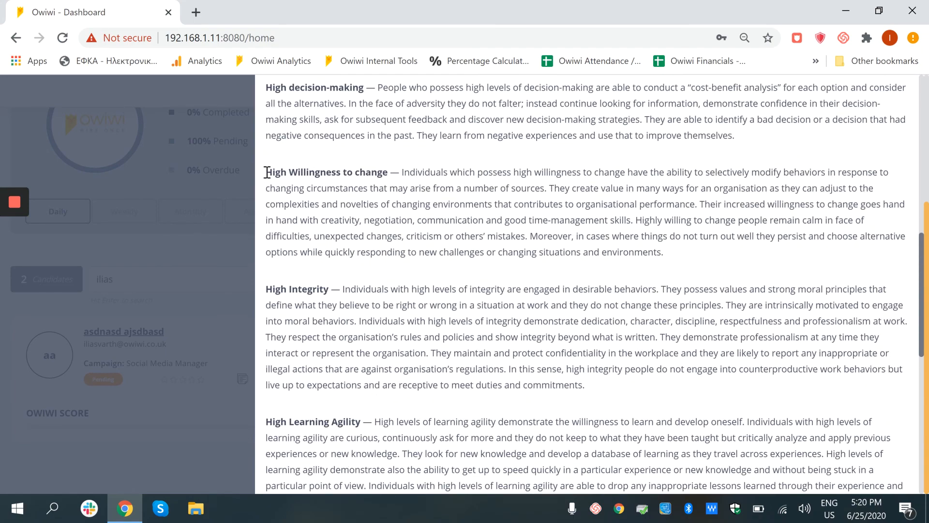
pyautogui.scroll(-5, 313, 265)
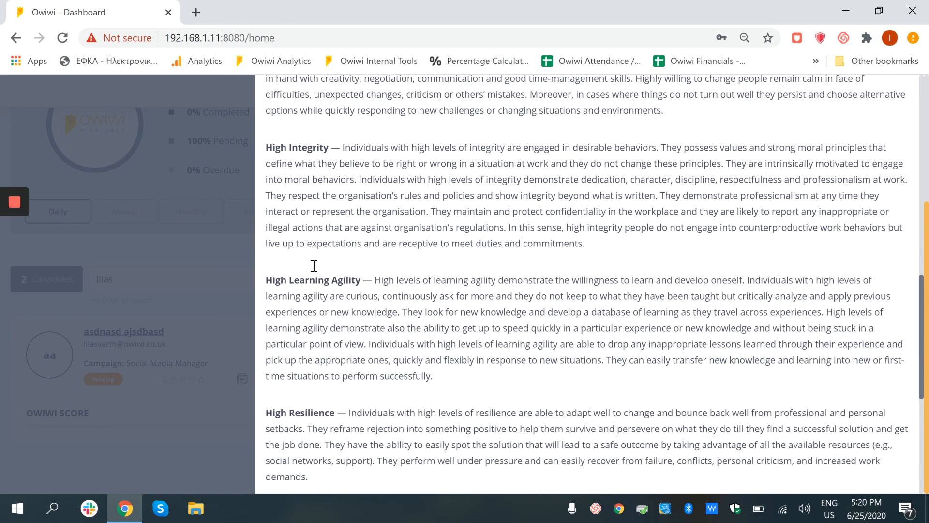
pyautogui.scroll(-4, 313, 291)
# Expand the report's Characteristics and Suggested Interview Questions sections and read through the entries for each soft skill
pyautogui.click(357, 355)
pyautogui.scroll(-7, 356, 355)
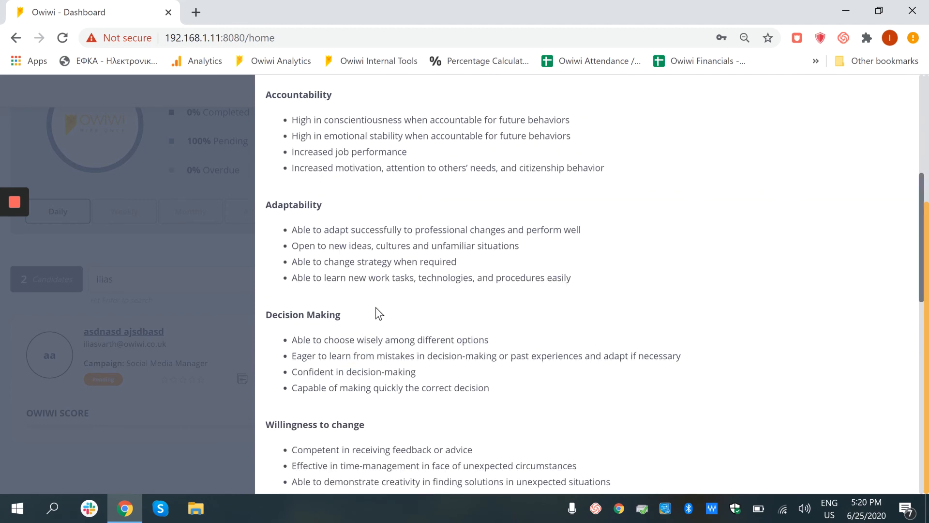
pyautogui.scroll(-2, 381, 312)
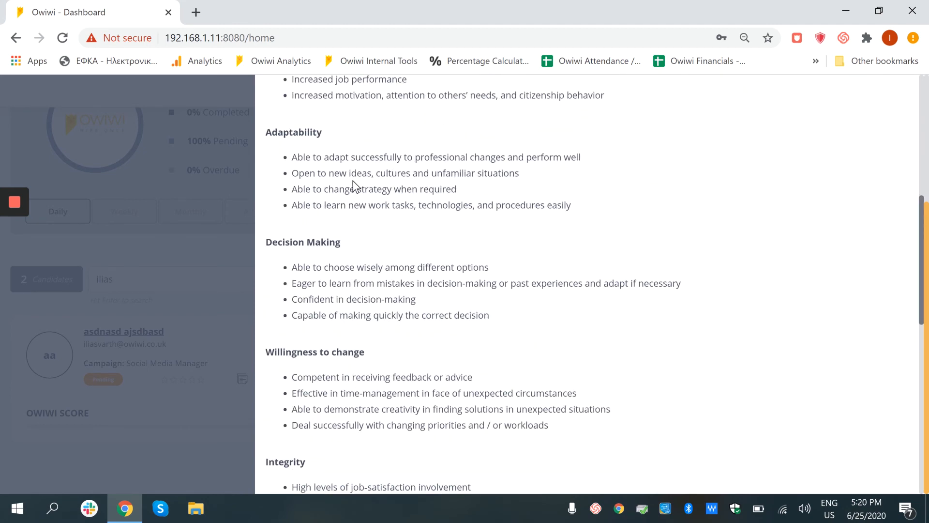
pyautogui.scroll(-3, 367, 264)
pyautogui.scroll(-8, 368, 264)
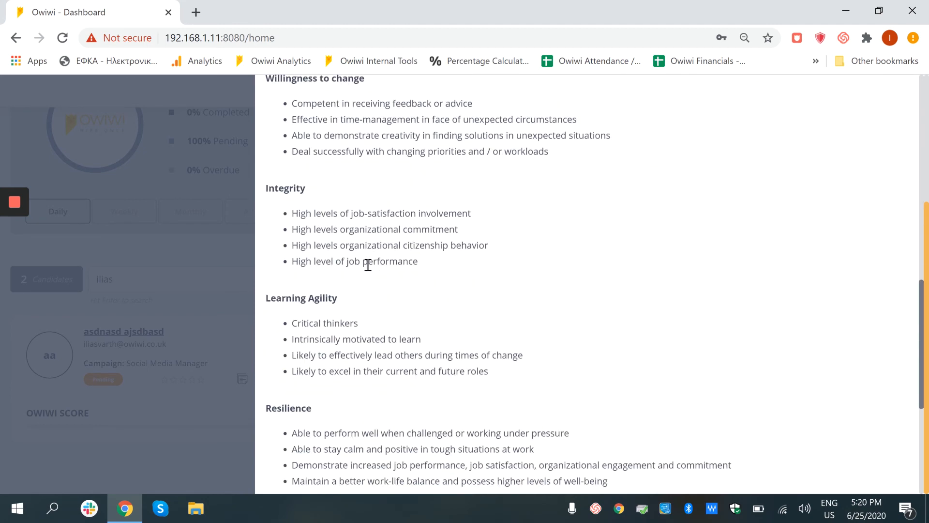
pyautogui.click(377, 387)
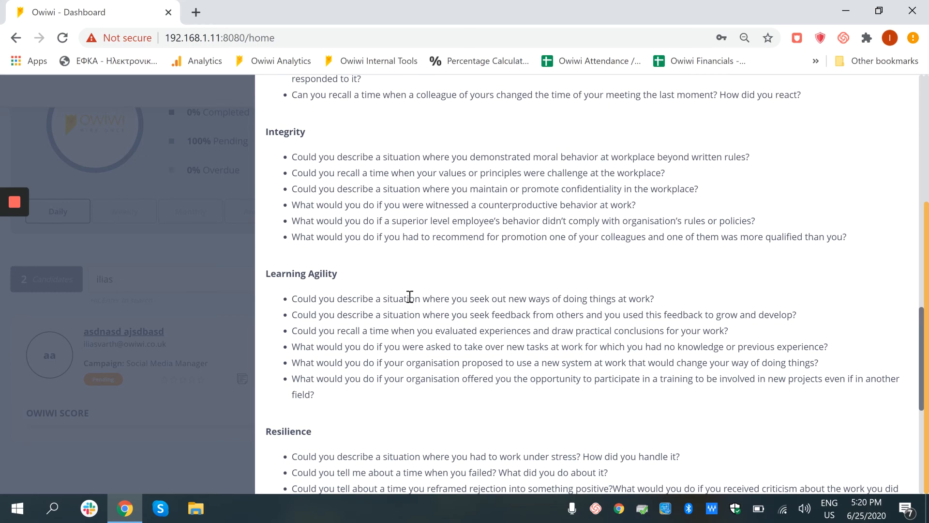
pyautogui.scroll(-6, 409, 297)
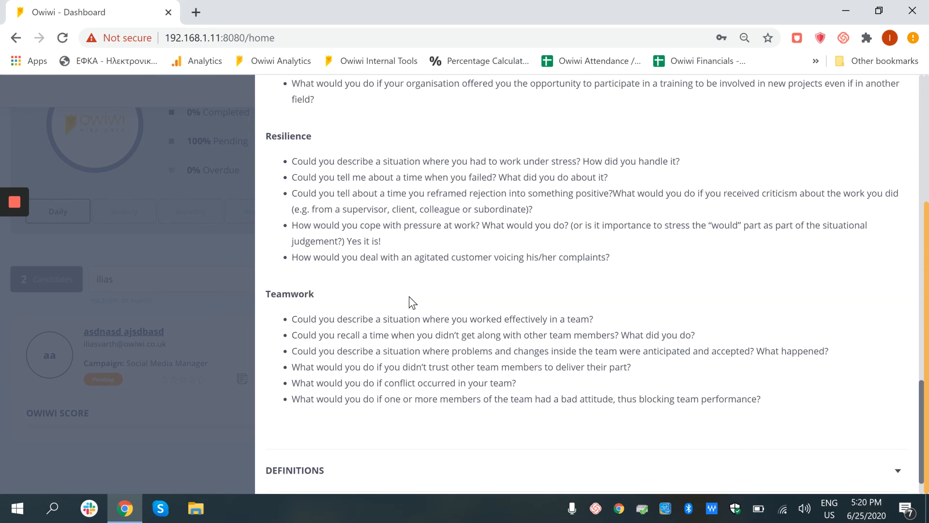
# Expand the report's Definitions and Development Areas sections, read the entries for each soft skill, and close the report
pyautogui.click(350, 430)
pyautogui.scroll(-7, 352, 421)
pyautogui.scroll(-11, 408, 309)
pyautogui.click(352, 469)
pyautogui.scroll(-18, 352, 469)
pyautogui.scroll(9, 411, 359)
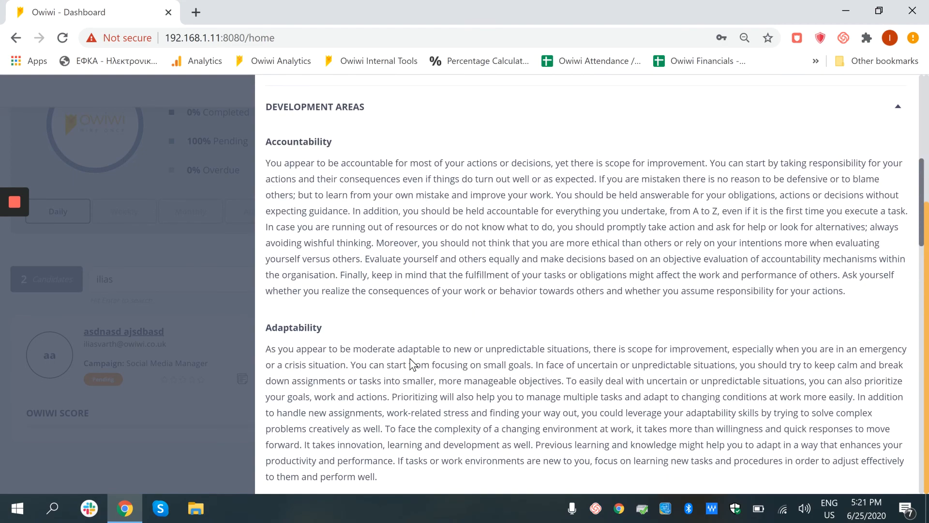
pyautogui.scroll(-6, 411, 364)
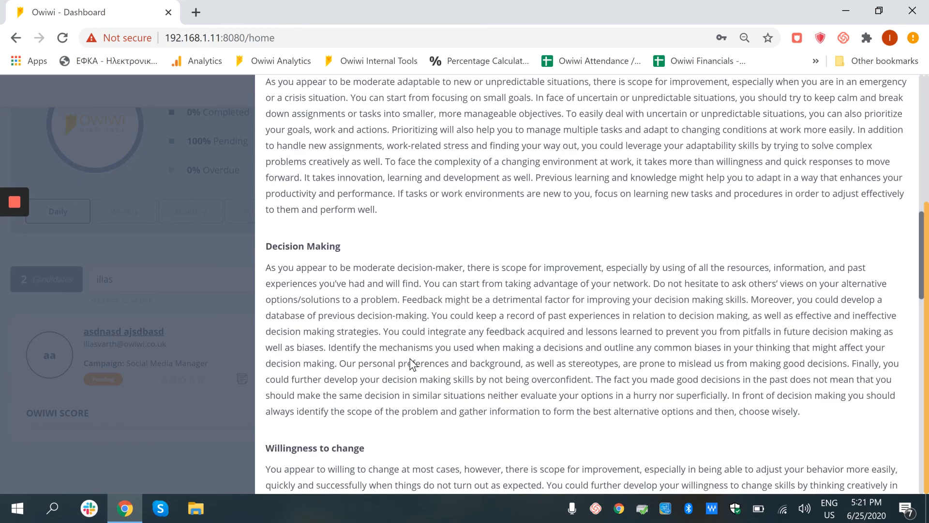
pyautogui.scroll(-16, 411, 364)
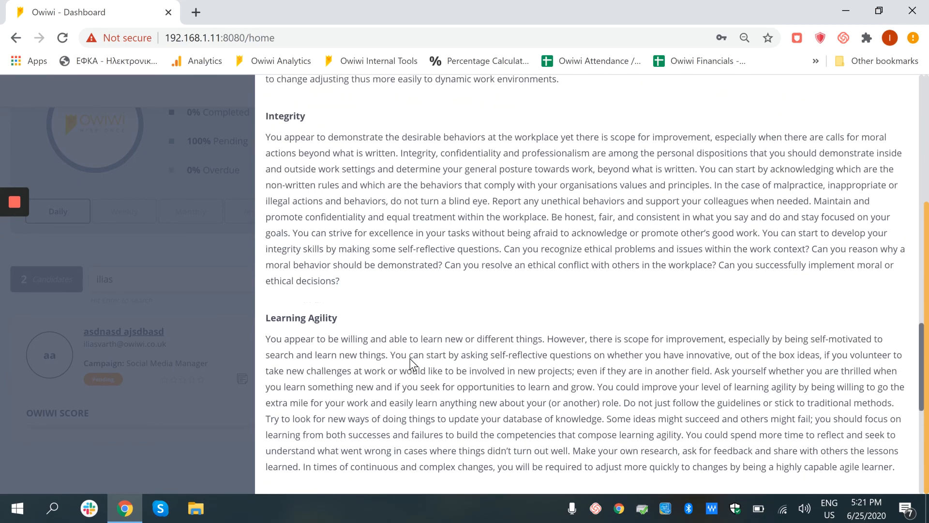
pyautogui.scroll(-5, 411, 364)
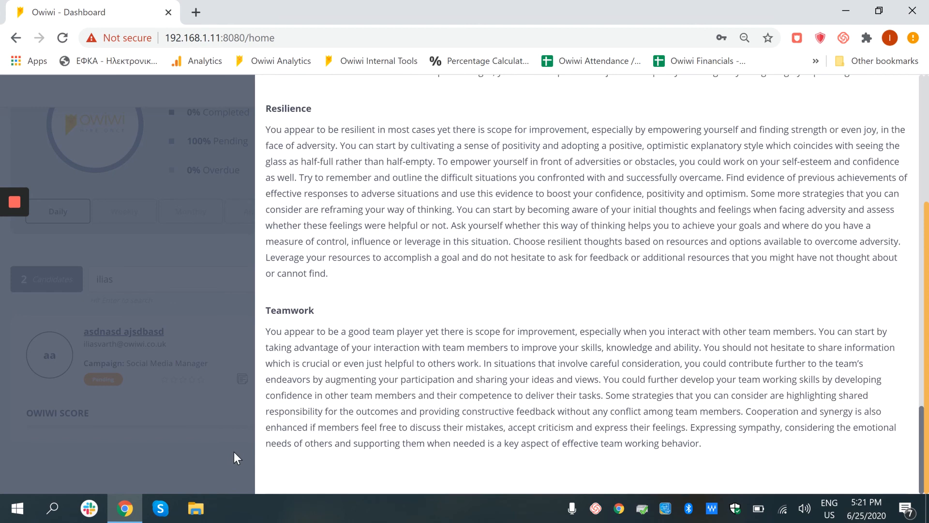
pyautogui.click(234, 451)
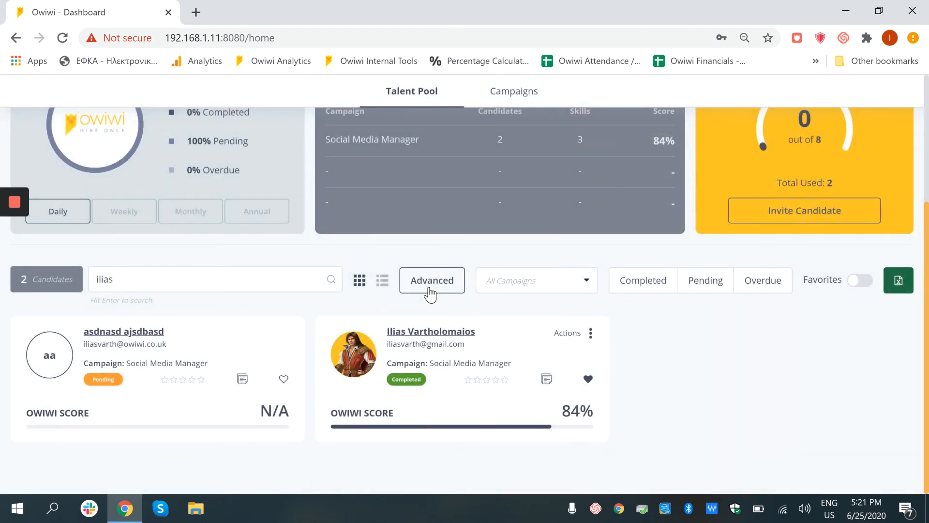
# Open the advanced candidate filters, view the soft skills available for filtering, and close them without choosing one
pyautogui.click(407, 288)
pyautogui.click(403, 213)
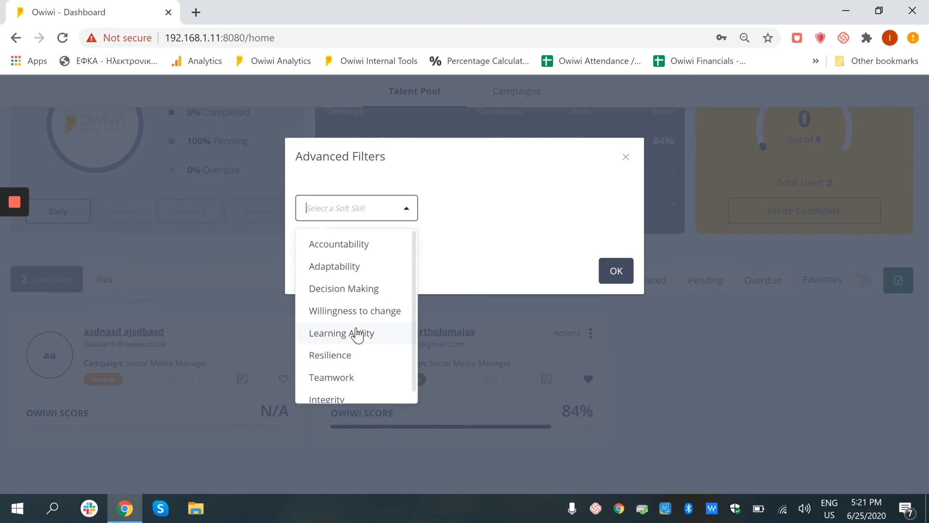
pyautogui.click(621, 270)
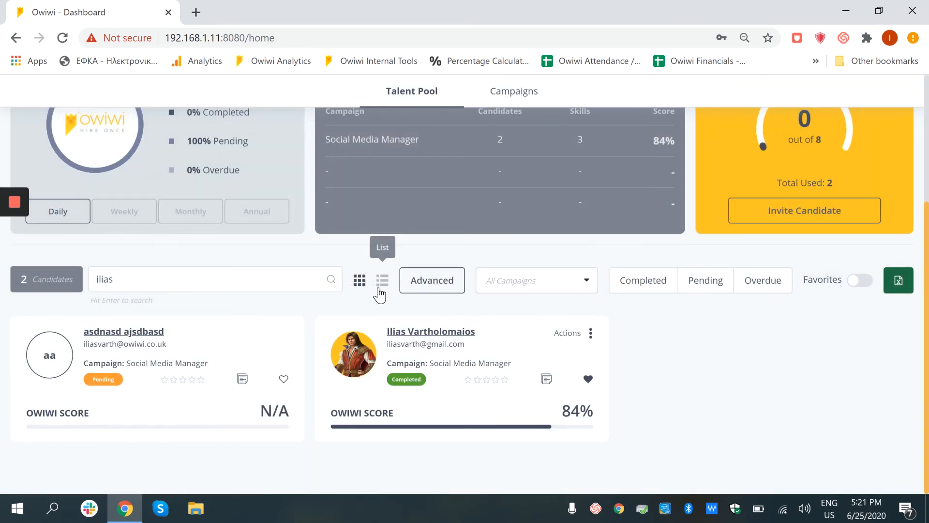
# Try the list and grid layouts for the Talent Pool candidates and leave them in list view
pyautogui.click(381, 281)
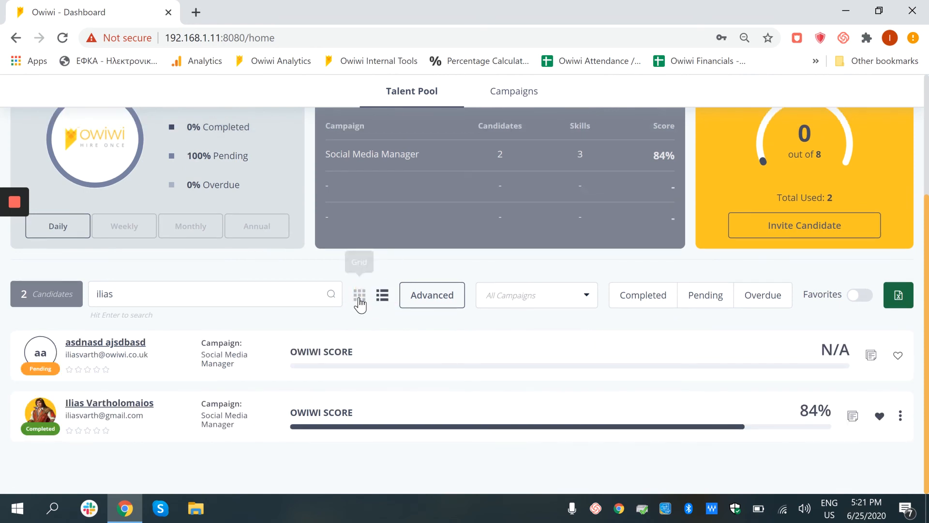
pyautogui.click(360, 294)
pyautogui.click(382, 280)
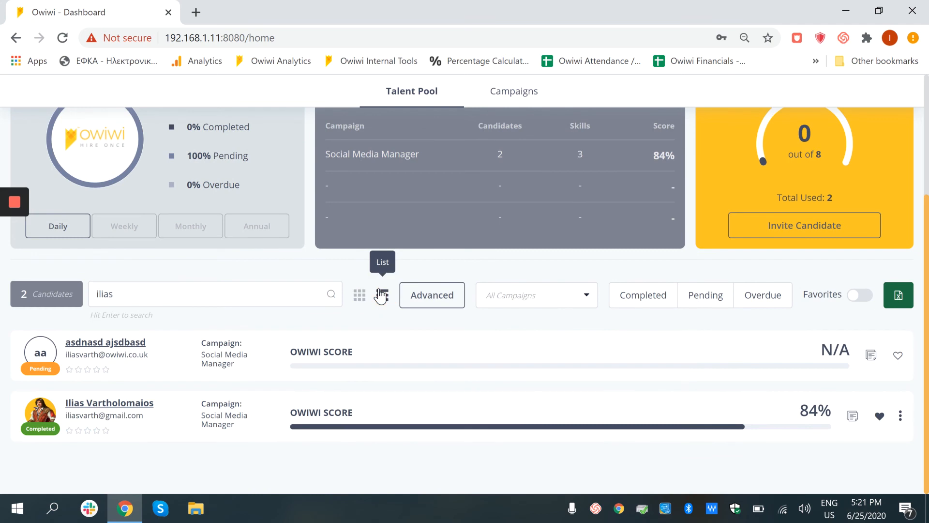
# Re-enter the candidate's first name in the Talent Pool search and export the candidates to a spreadsheet
pyautogui.click(246, 294)
pyautogui.press('BackSpace')
pyautogui.press('BackSpace')
pyautogui.press('BackSpace')
pyautogui.press('BackSpace')
pyautogui.press('BackSpace')
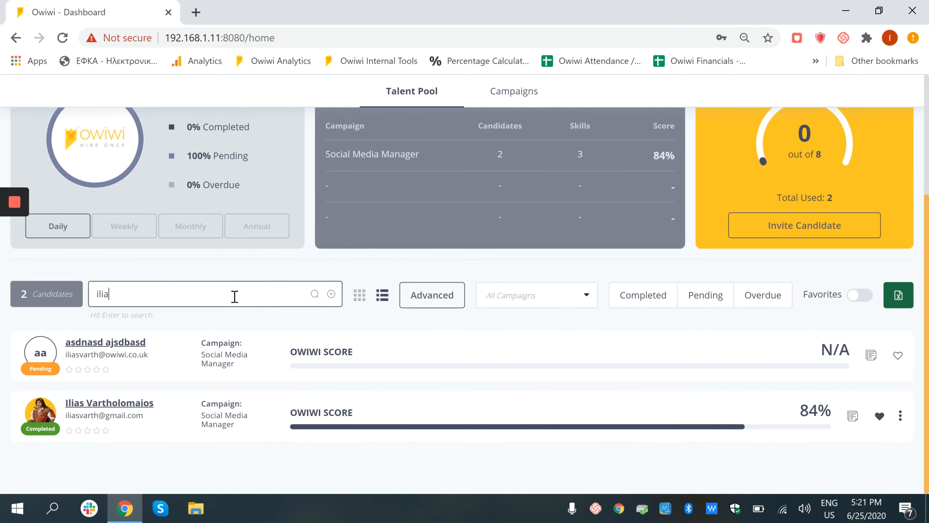
pyautogui.write('ilias')
pyautogui.click(898, 296)
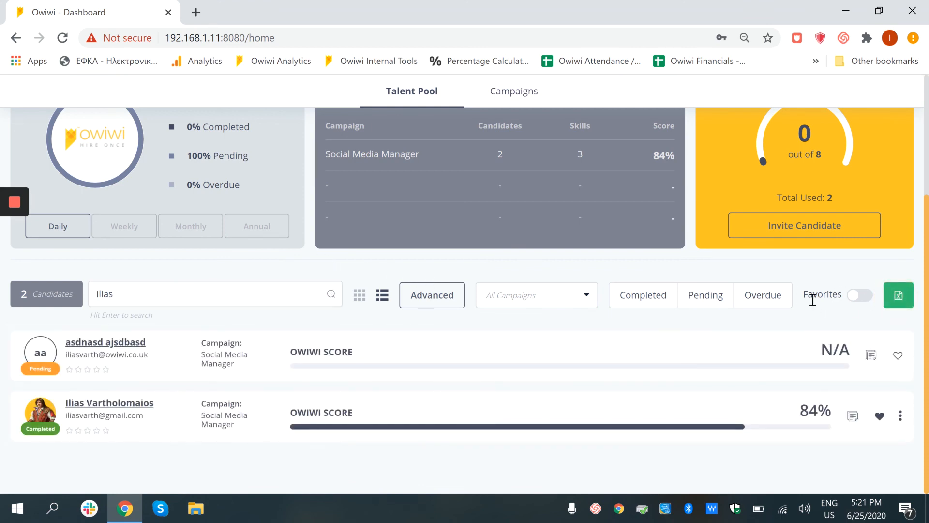